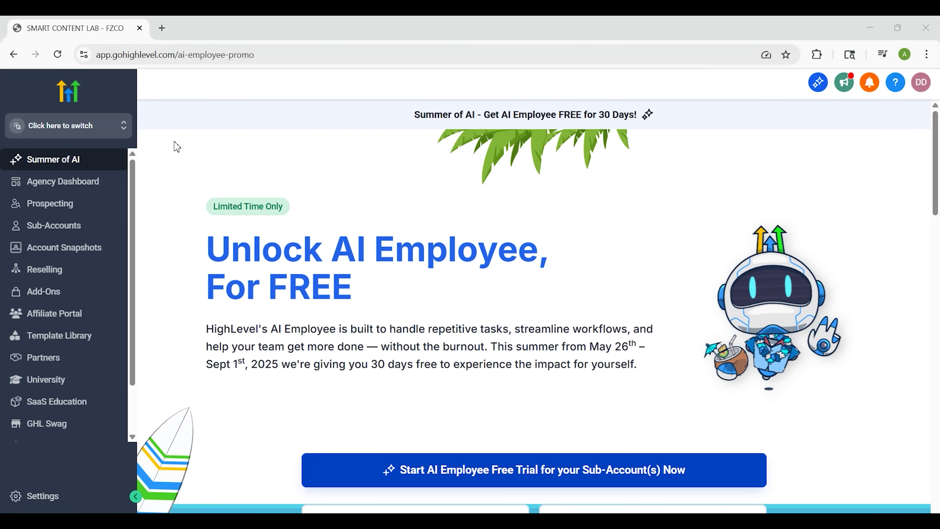
Open the sub-account switcher at the top of the agency sidebar.
click(121, 127)
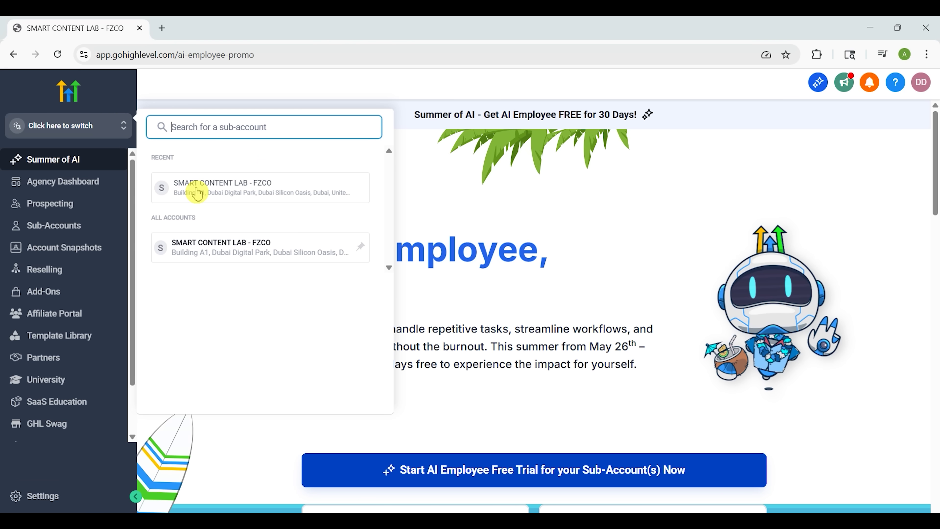
Switch into SMART CONTENT LAB - FZCO and view the Website & Content, Sales & Conversations and Marketing setup tasks.
click(197, 189)
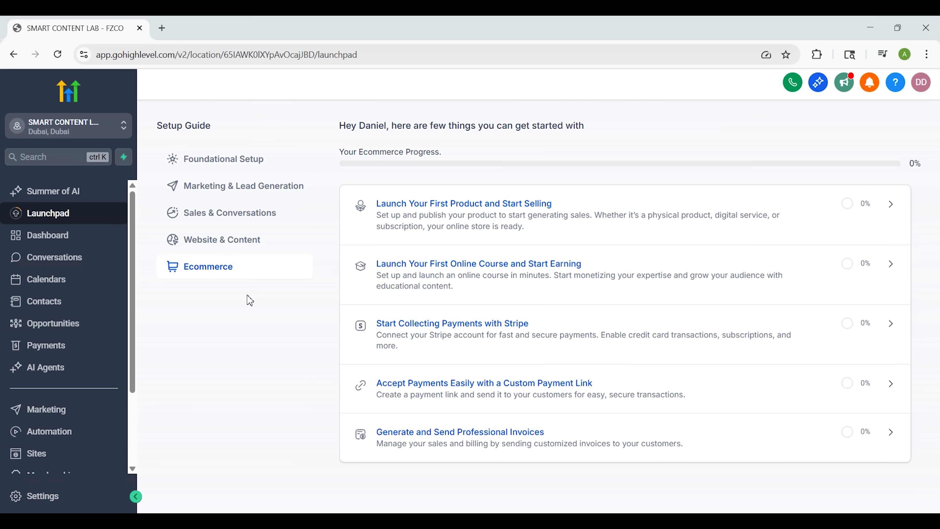
click(246, 247)
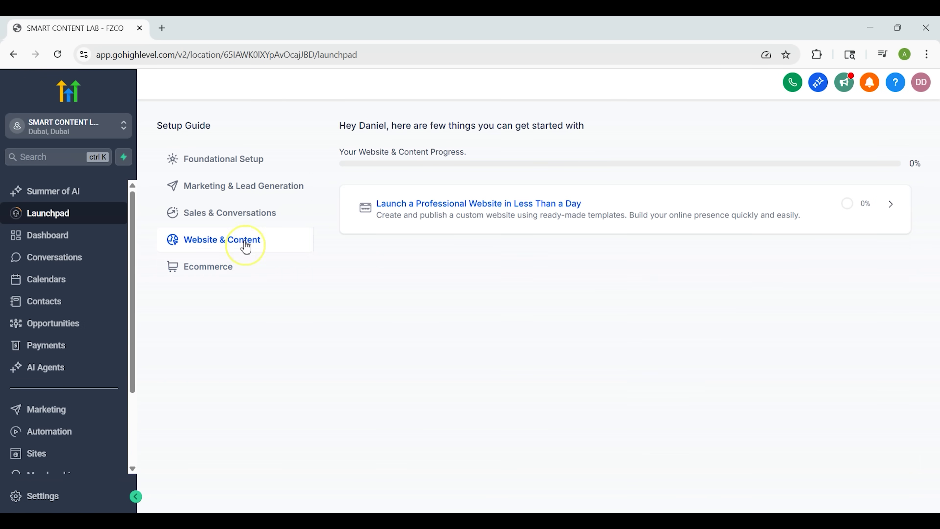
click(227, 212)
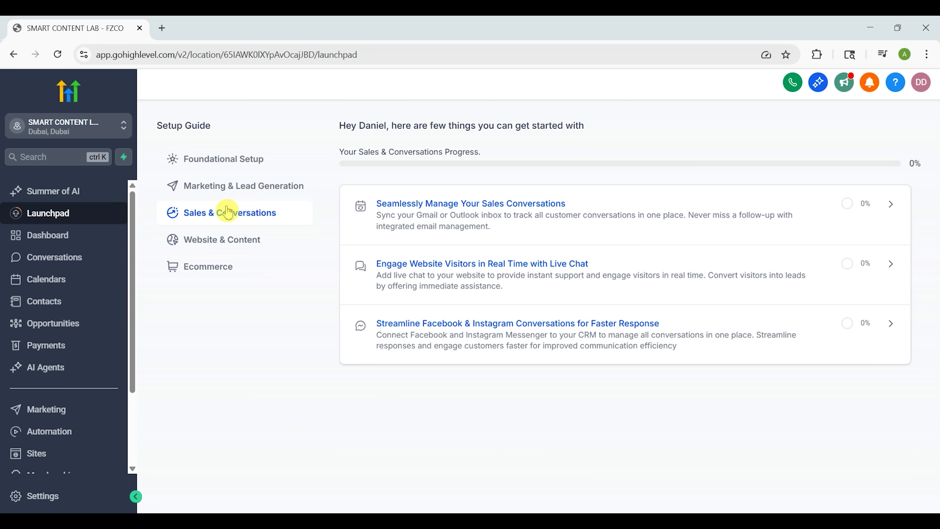
click(224, 190)
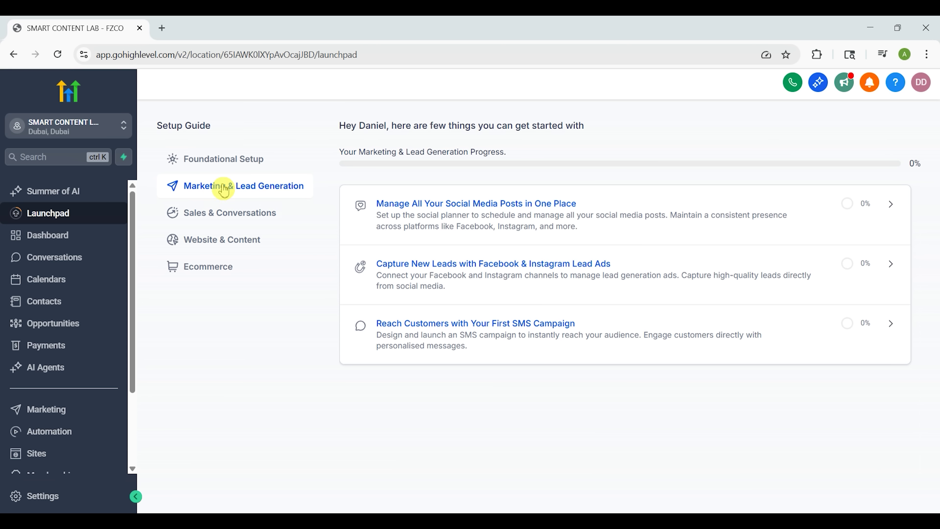
Review the Foundational Setup tasks and progress, scrolling through the list.
click(243, 163)
scroll(491, 441, down, 2)
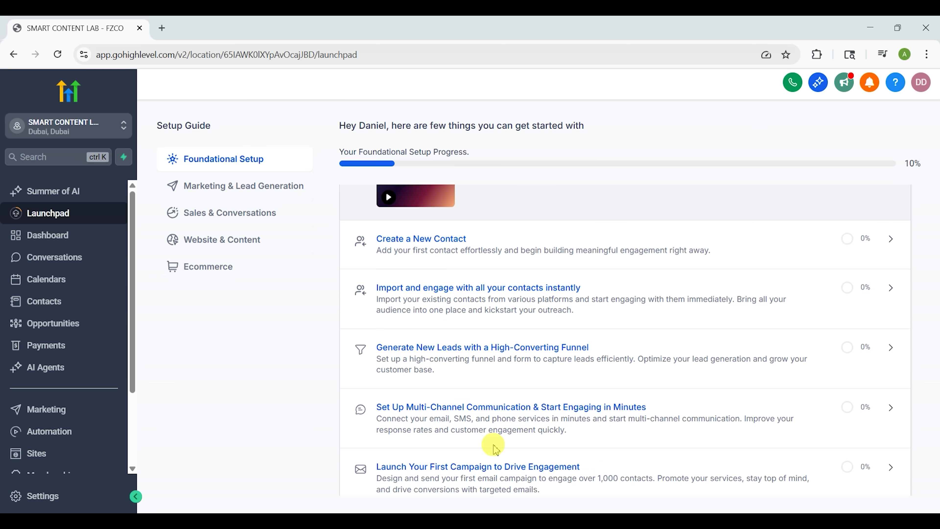
scroll(496, 450, down, 2)
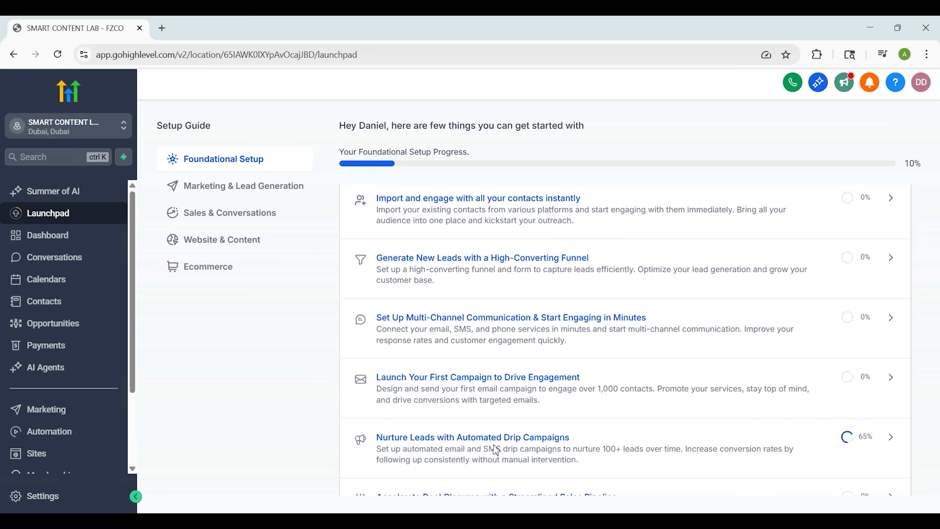
scroll(496, 450, down, 1)
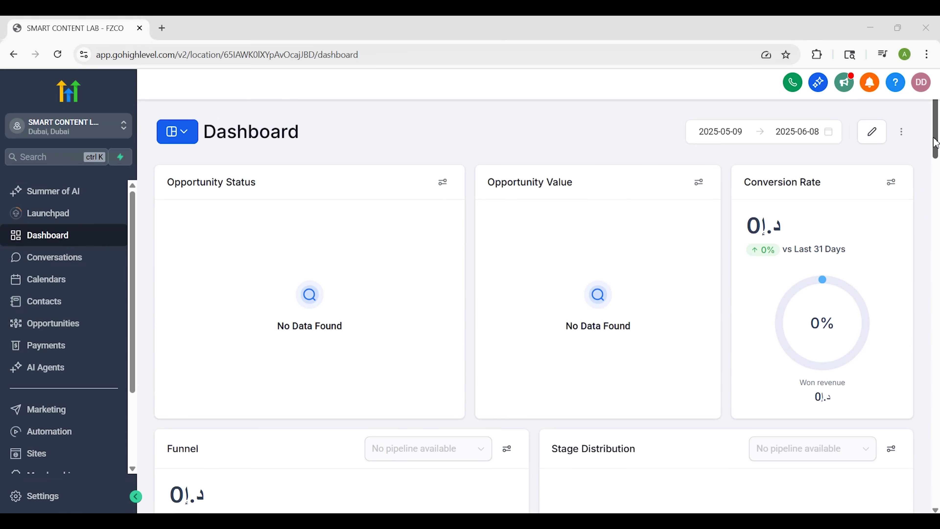
Scroll the Dashboard, view the Conversations inbox, Manual Actions and Snippets, and open Calendars.
drag(935, 142, 936, 348)
click(108, 260)
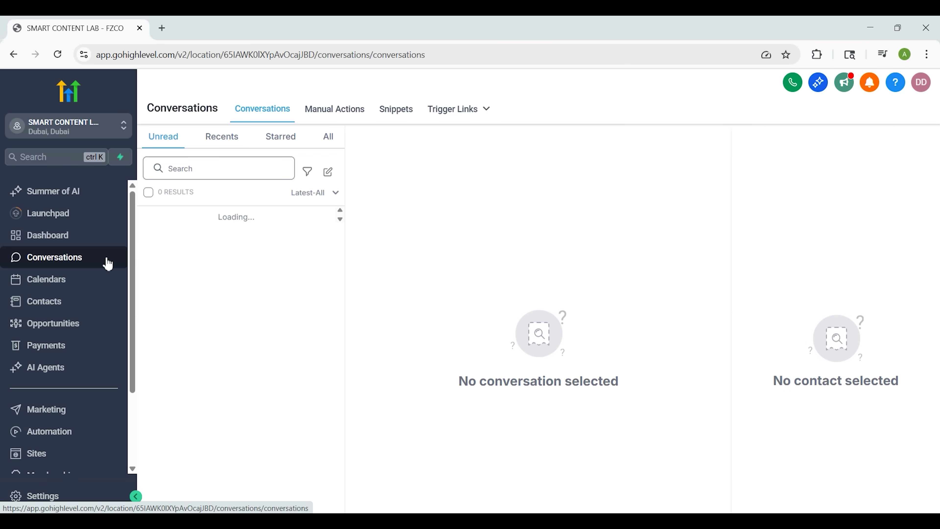
click(341, 118)
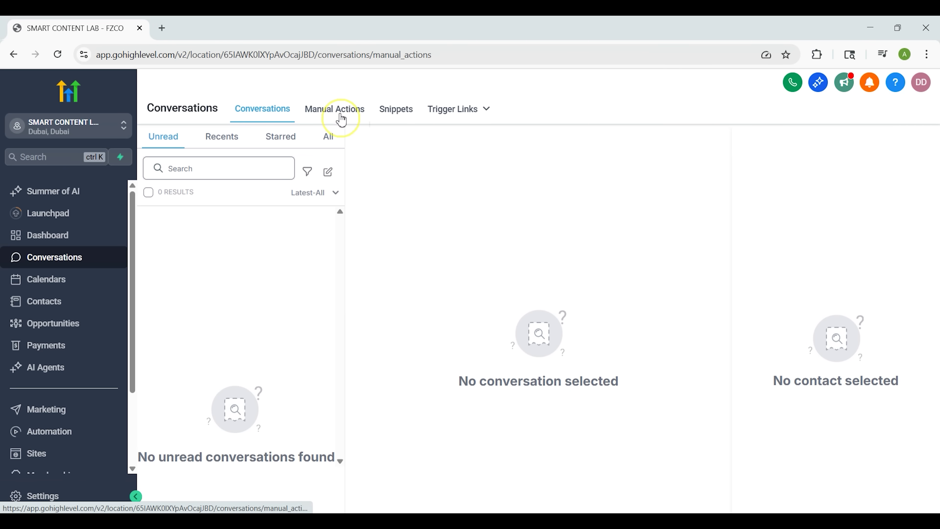
click(398, 113)
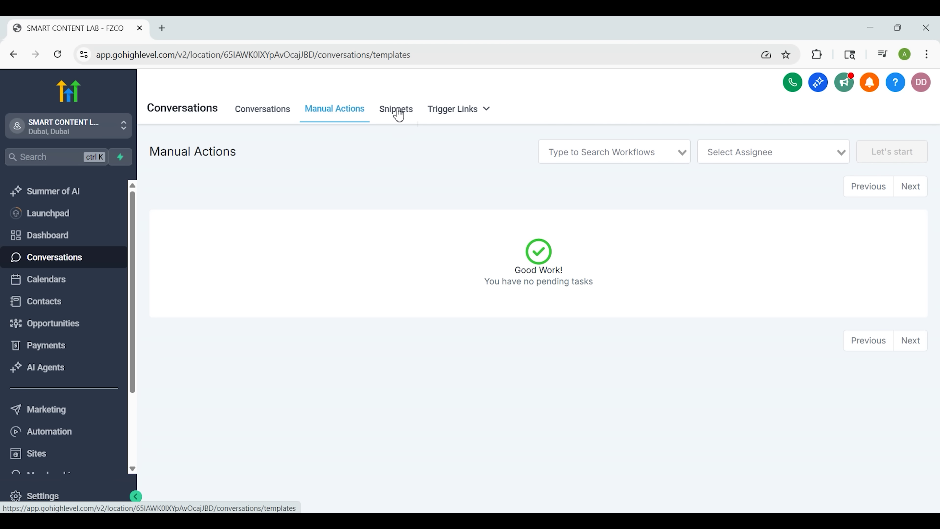
click(98, 285)
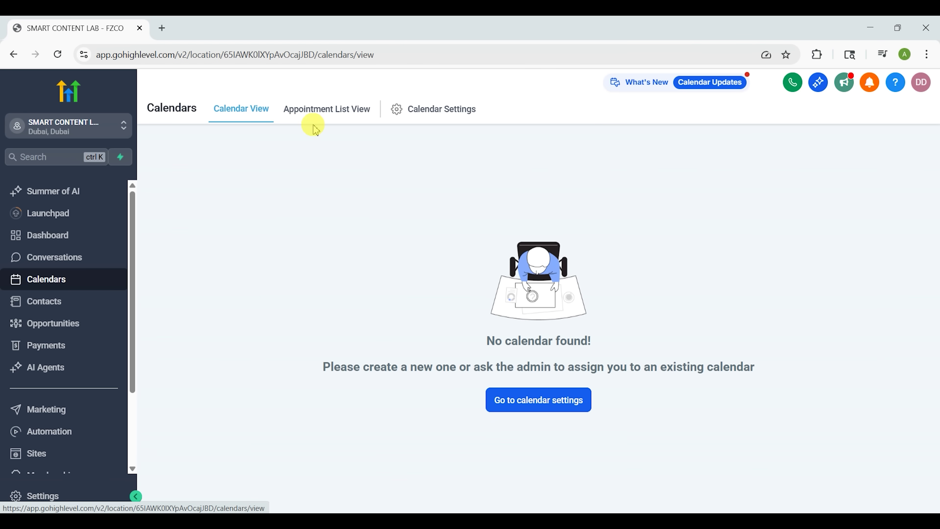
View appointments as a list, then browse Contacts' Bulk Actions, Restore, Tasks and Companies pages.
click(314, 115)
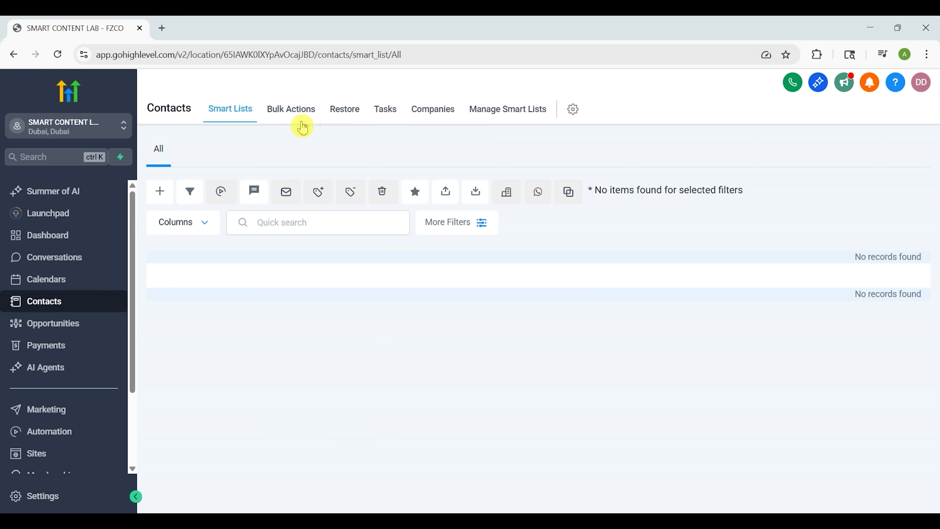
click(301, 122)
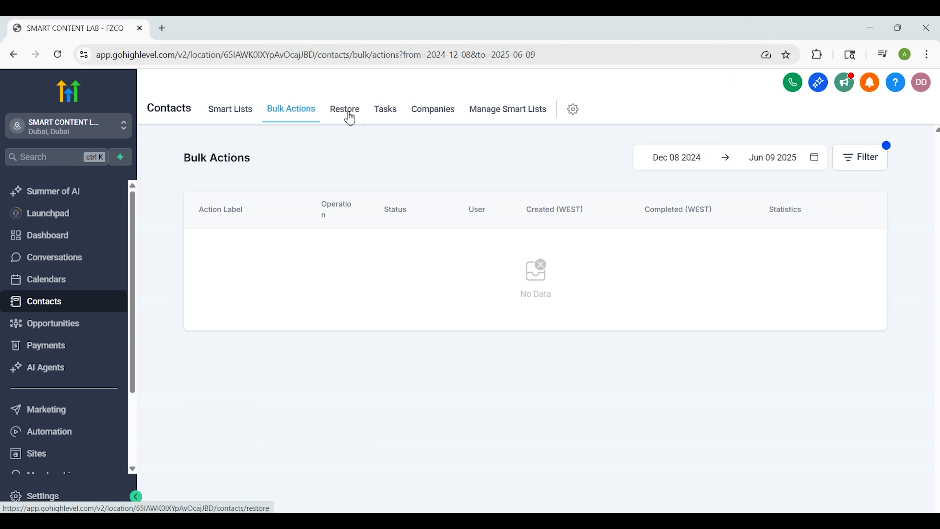
click(348, 116)
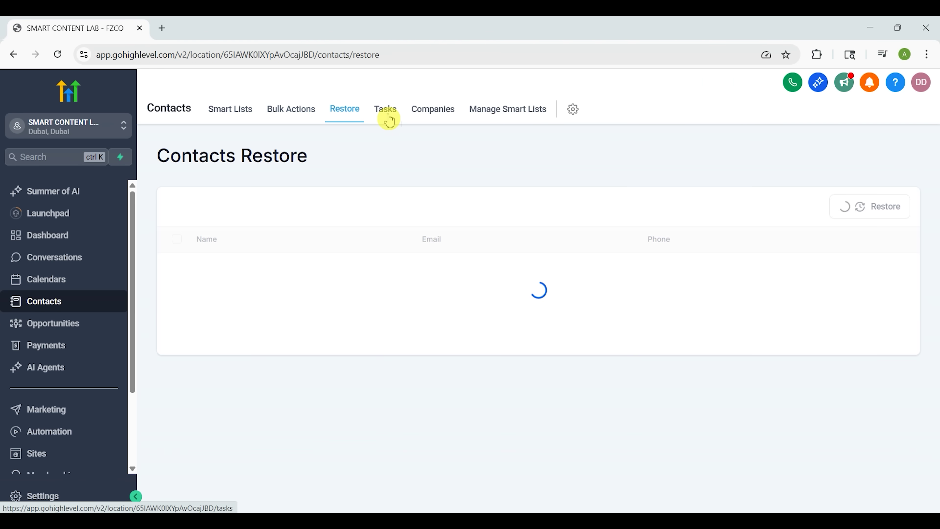
click(387, 117)
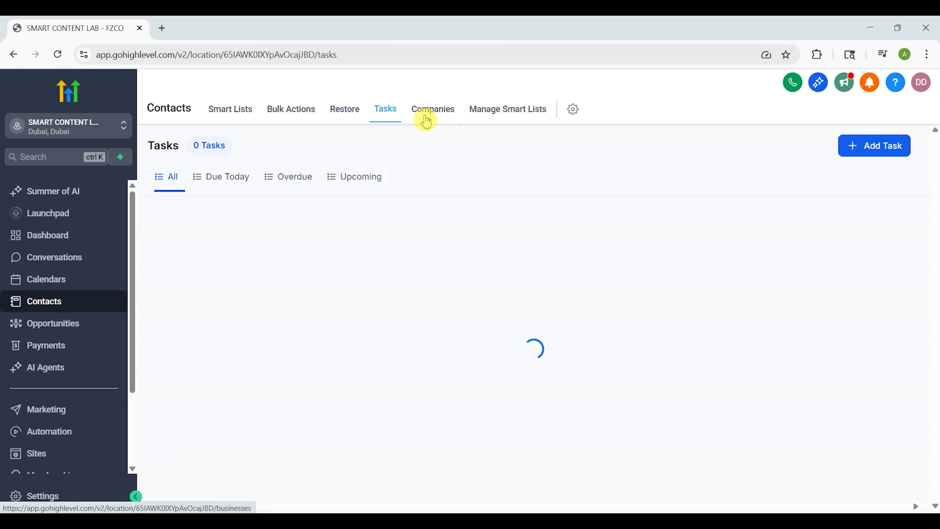
click(425, 120)
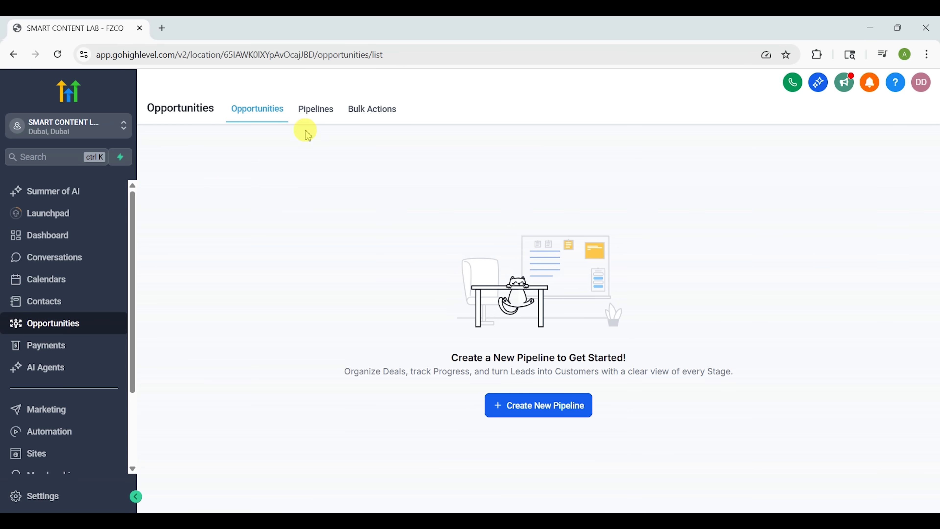
Open the pipelines list, start a new pipeline and add a second stage.
click(313, 122)
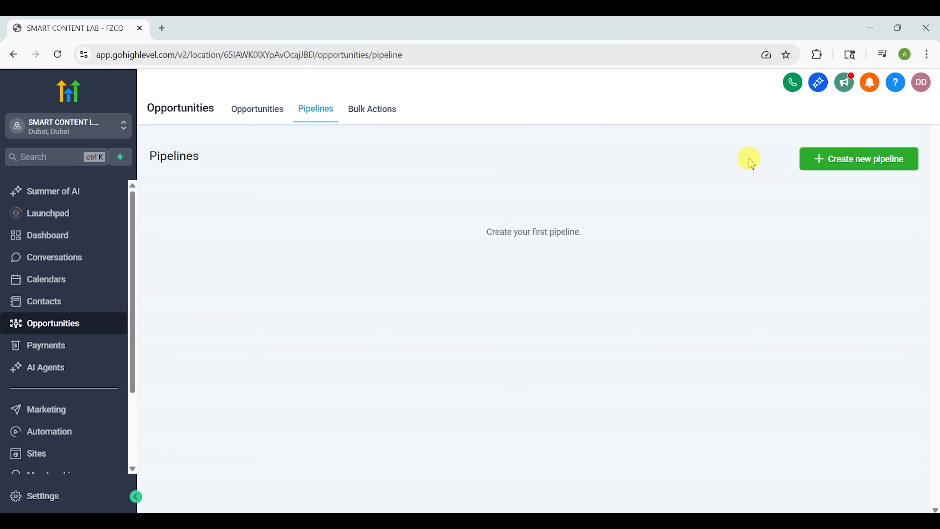
click(817, 164)
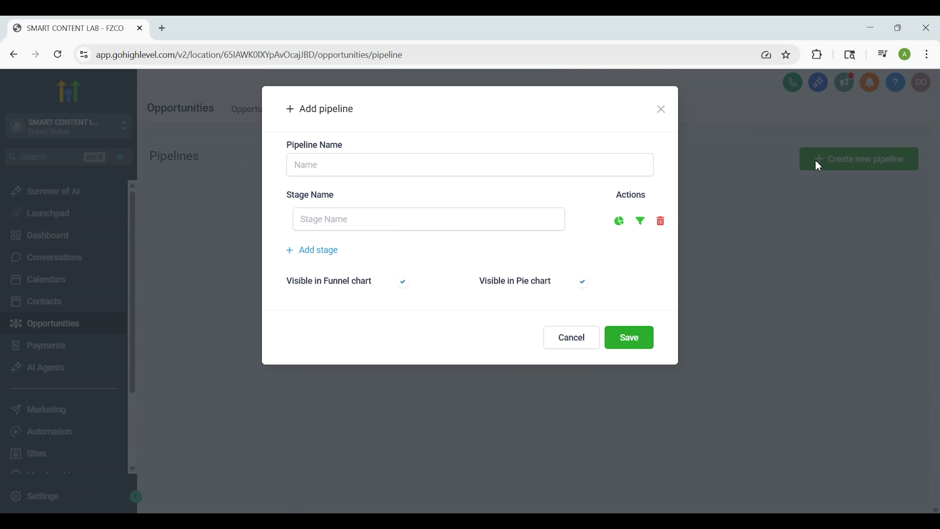
click(325, 250)
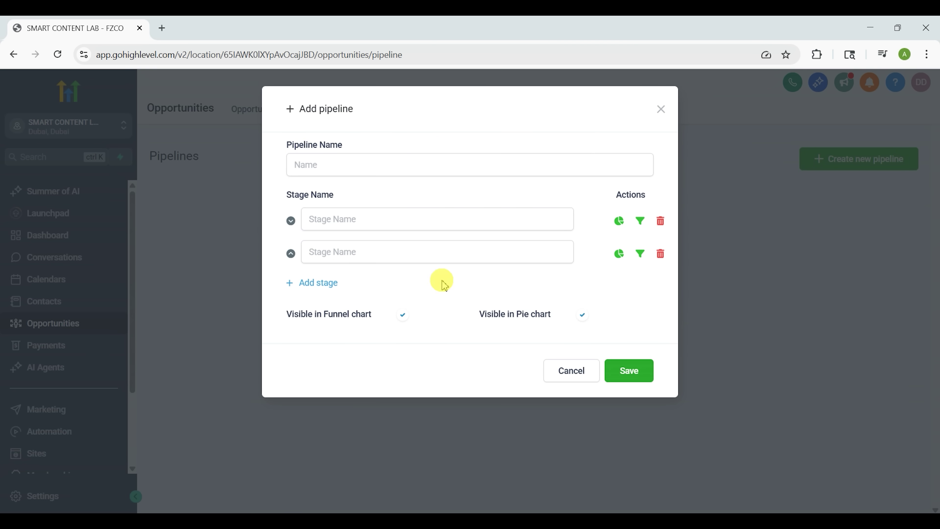
Delete the extra stage, cancel the new pipeline, and go to the Sites Funnels page.
click(661, 255)
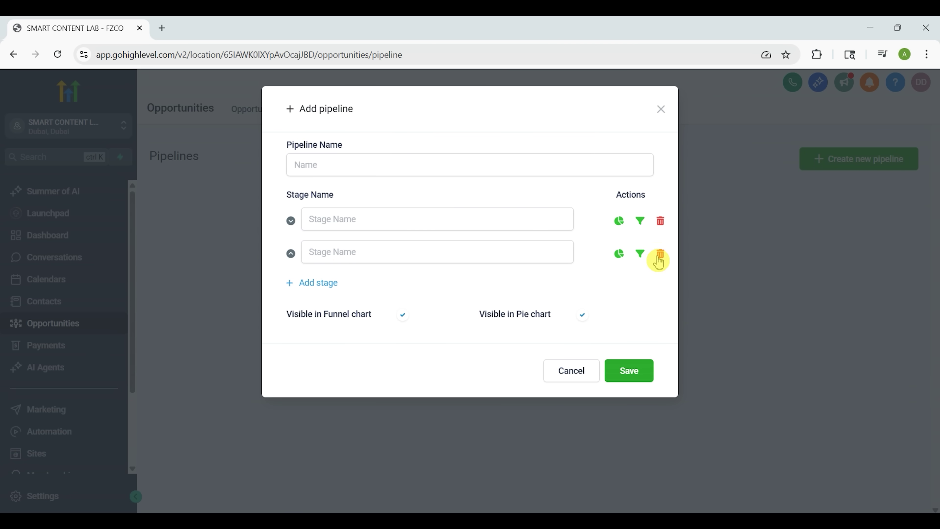
click(660, 258)
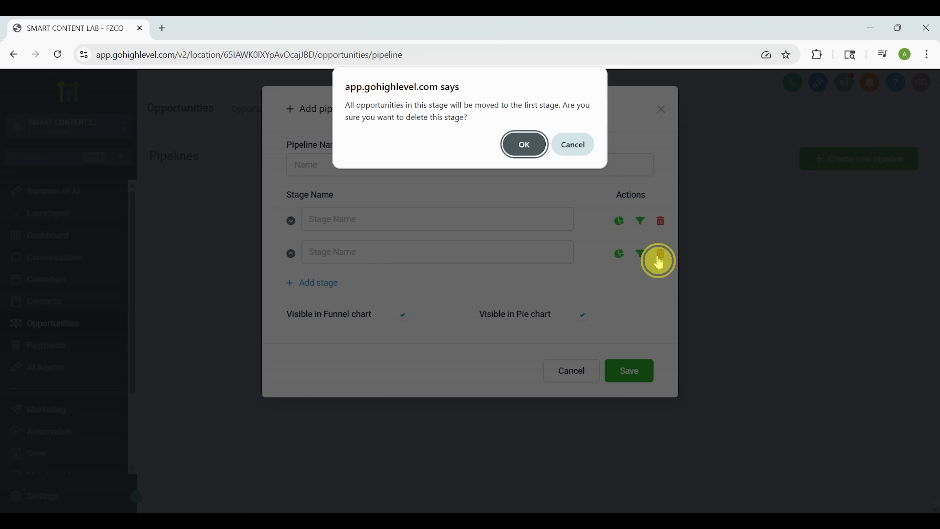
click(528, 148)
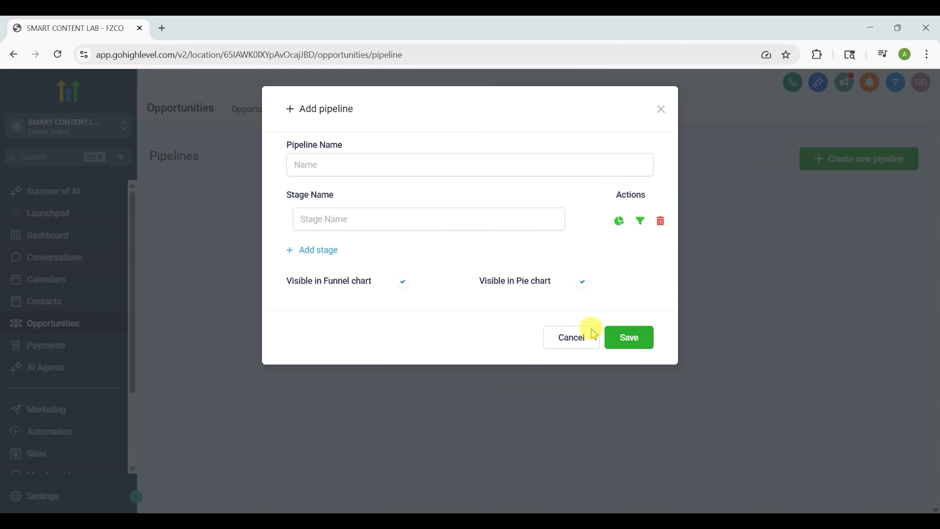
click(590, 337)
click(92, 459)
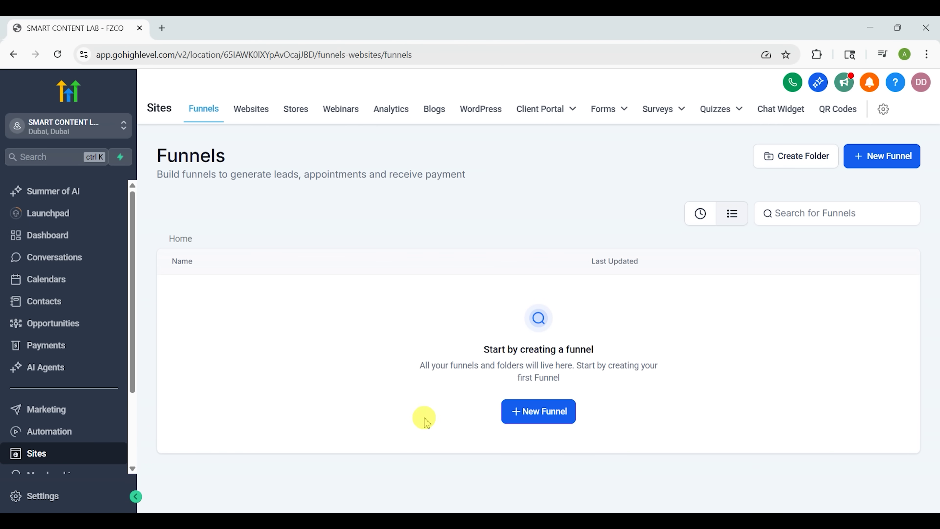
click(517, 420)
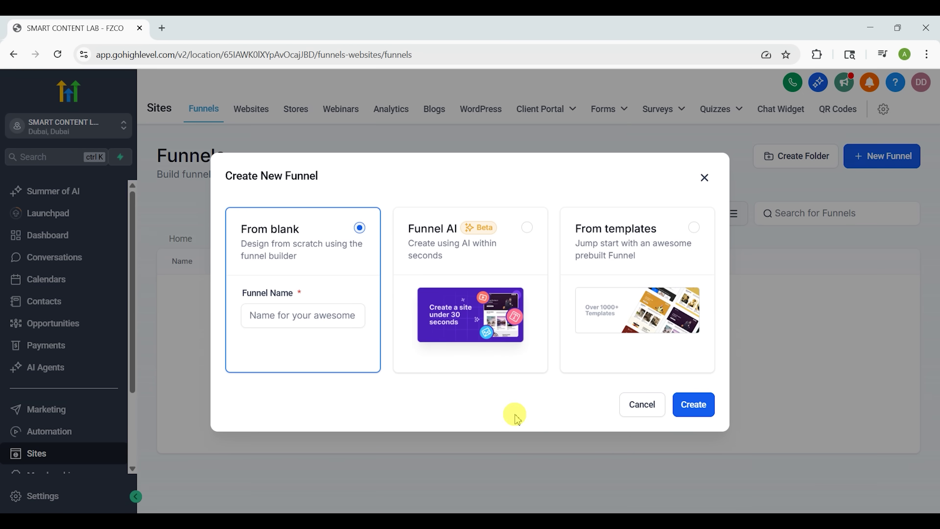
click(535, 238)
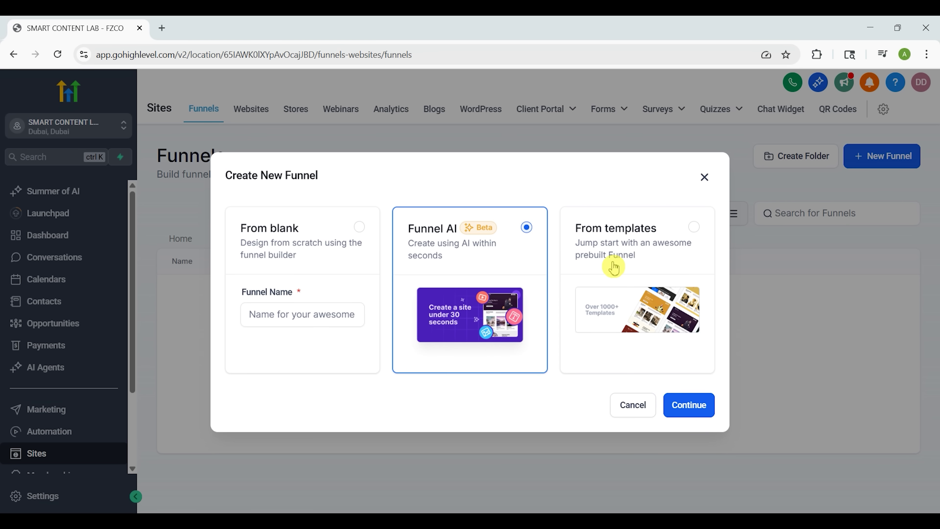
click(696, 228)
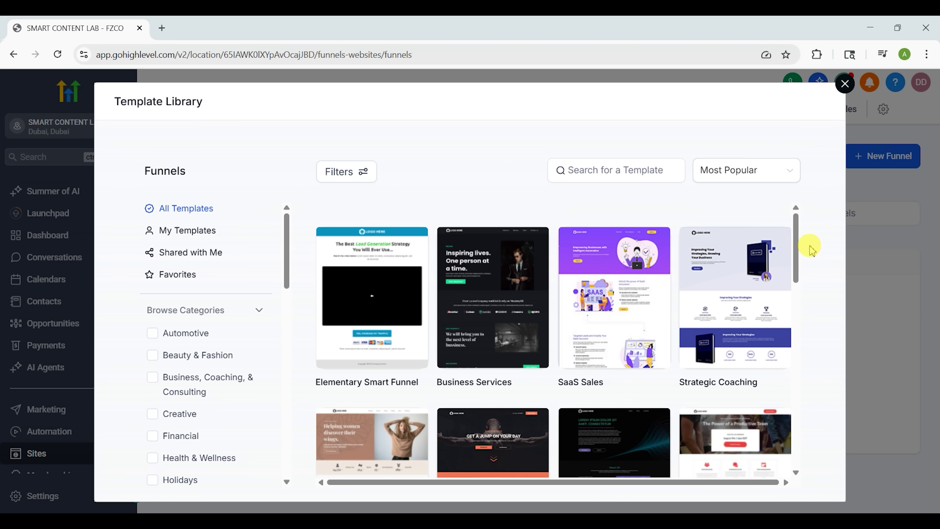
drag(796, 243, 804, 434)
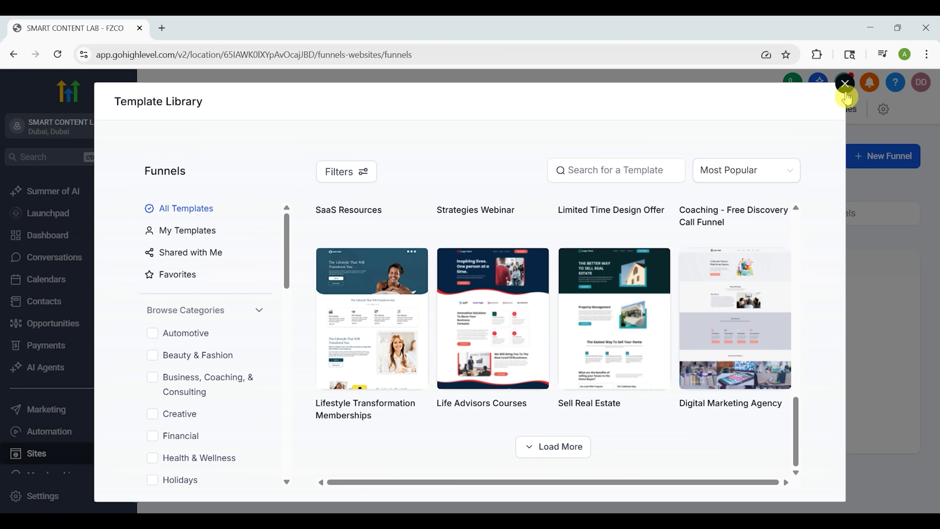
click(846, 86)
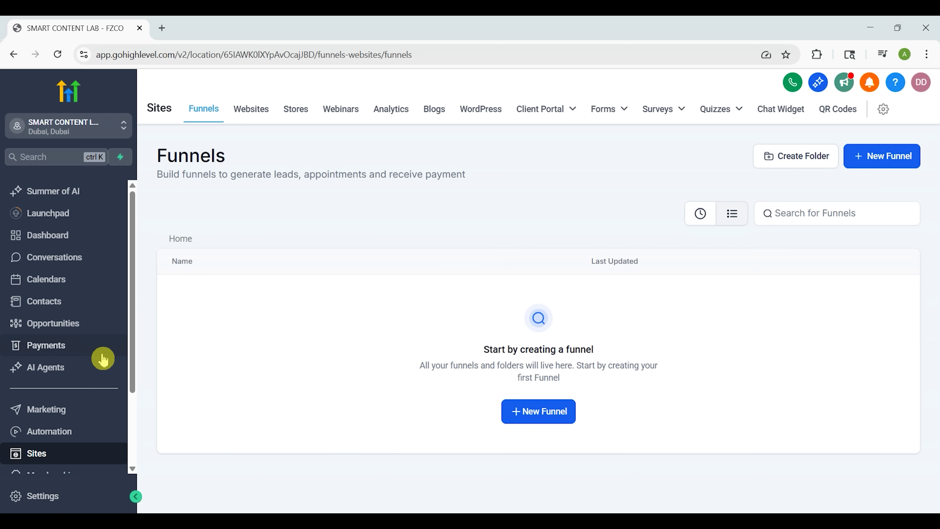
View the empty Payments Invoices page, then look over the Documents, Orders and Products tabs.
click(94, 356)
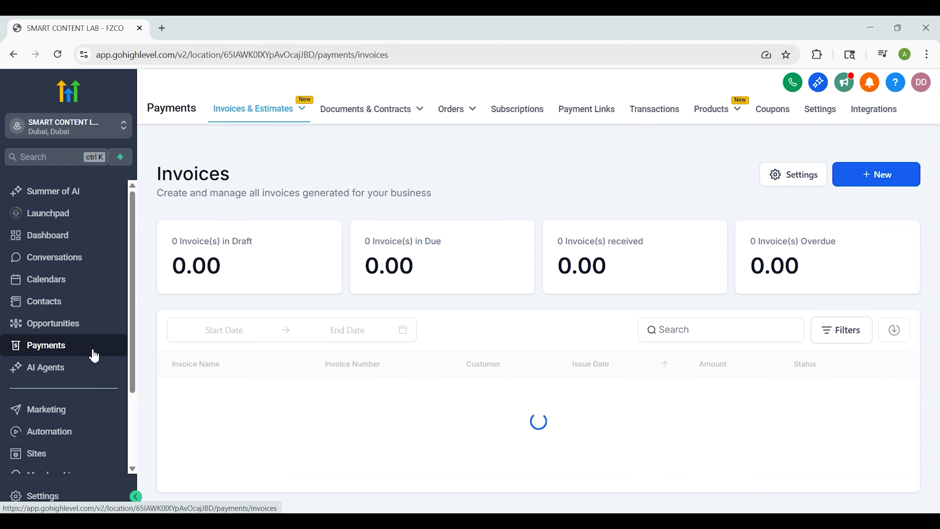
scroll(300, 455, down, 2)
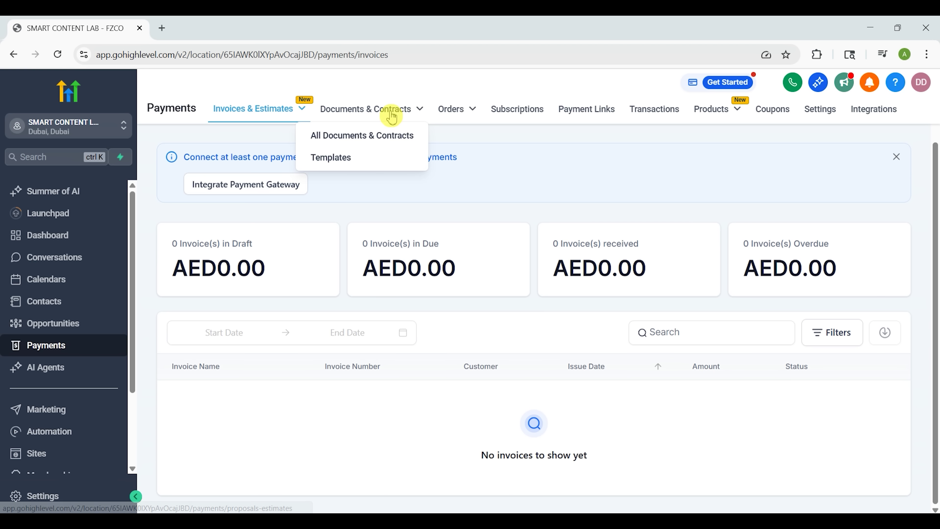
mouse_move(447, 118)
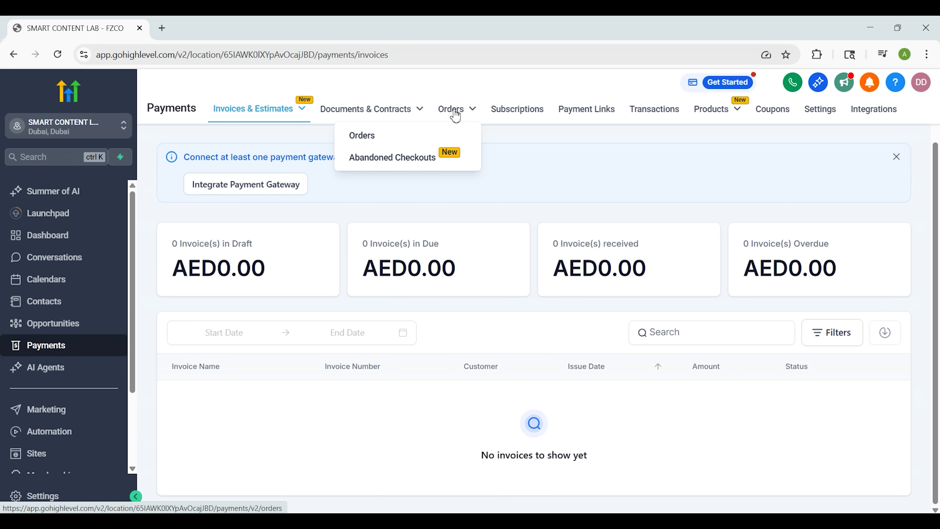
click(531, 112)
mouse_move(712, 108)
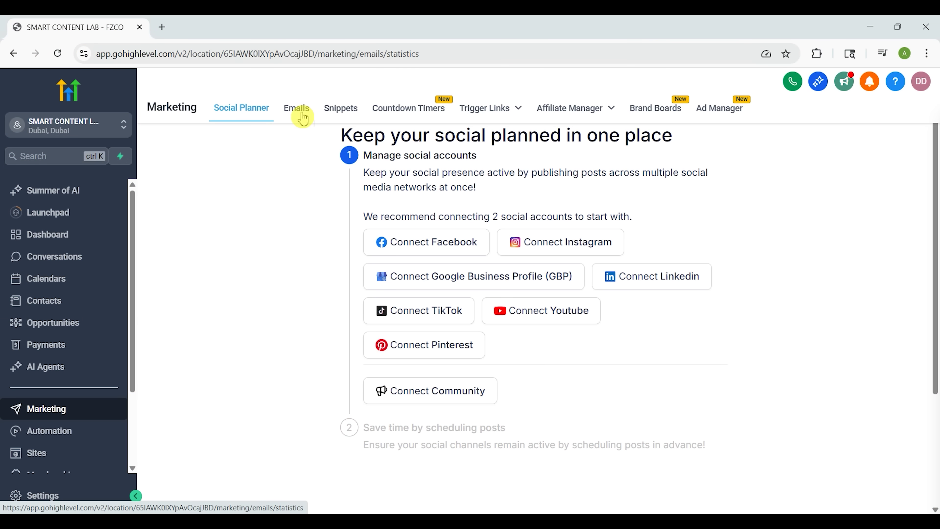
View Marketing's Emails statistics, Snippets and Countdown Timers pages.
click(299, 111)
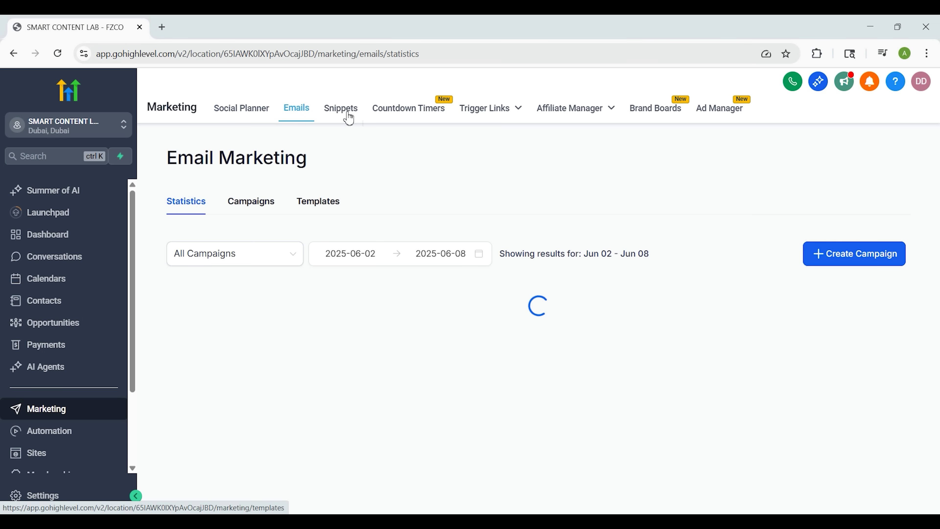
click(349, 118)
click(424, 108)
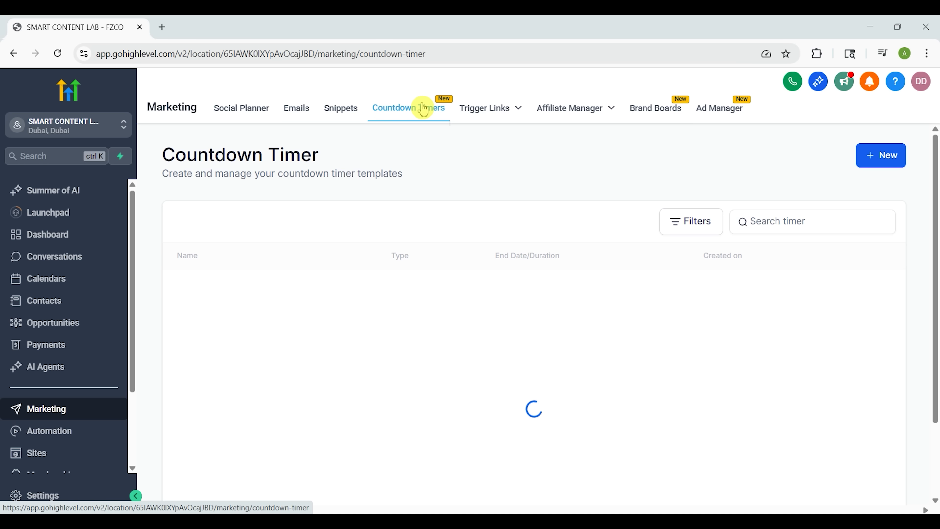
Check the Brand Boards and Ad Manager pages, then go to Automation Workflows.
mouse_move(565, 114)
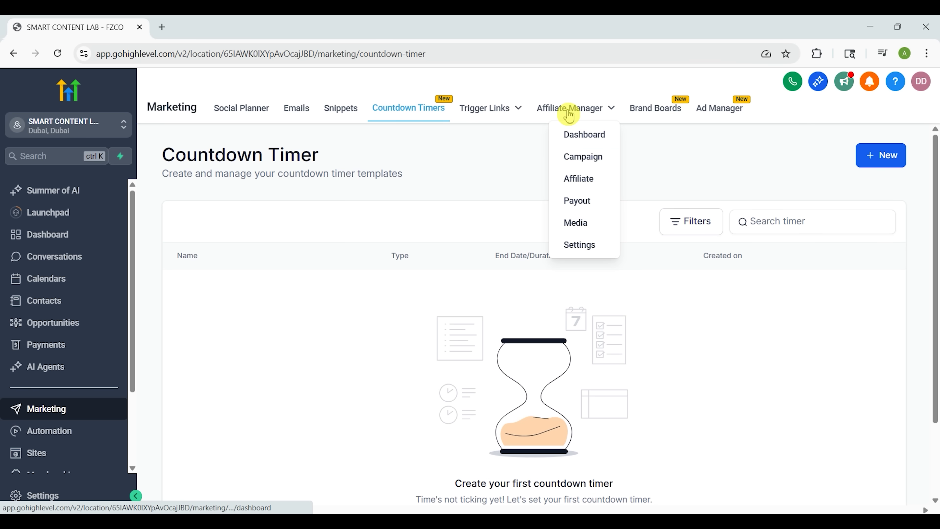
click(643, 114)
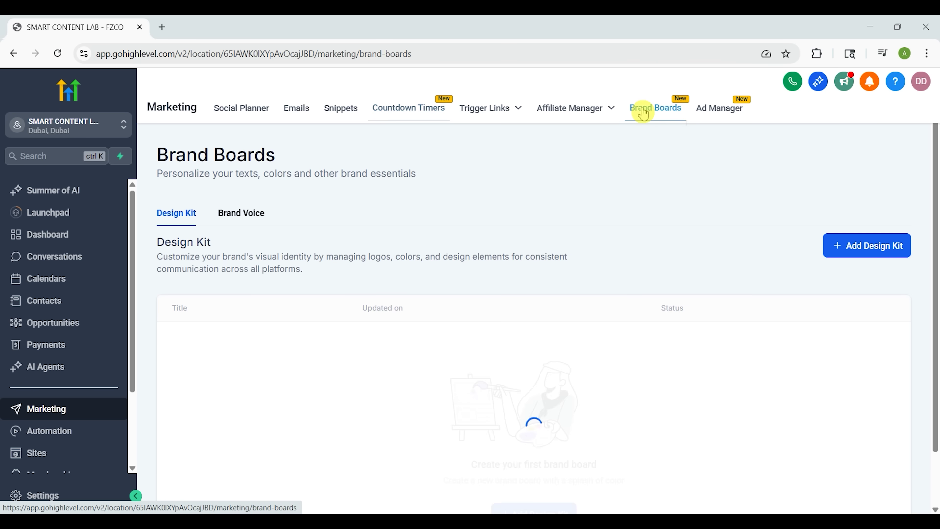
click(712, 119)
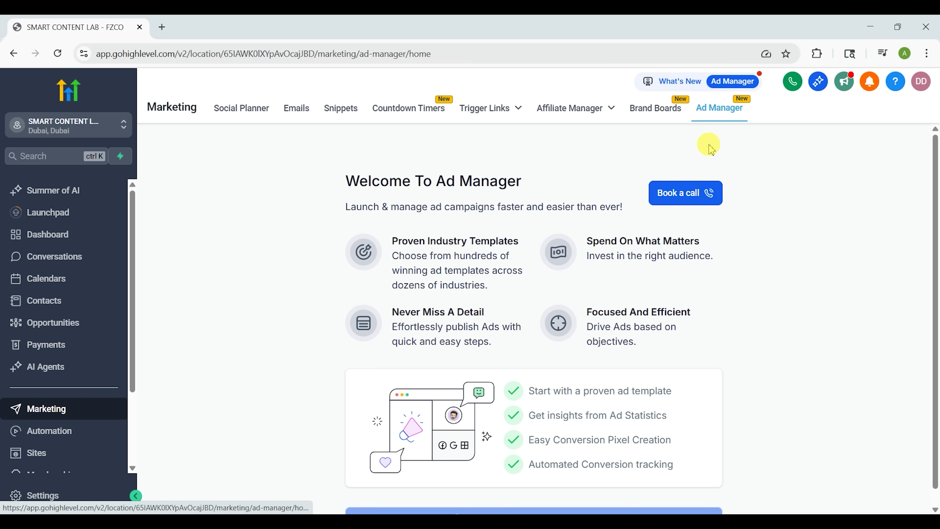
scroll(770, 301, down, 1)
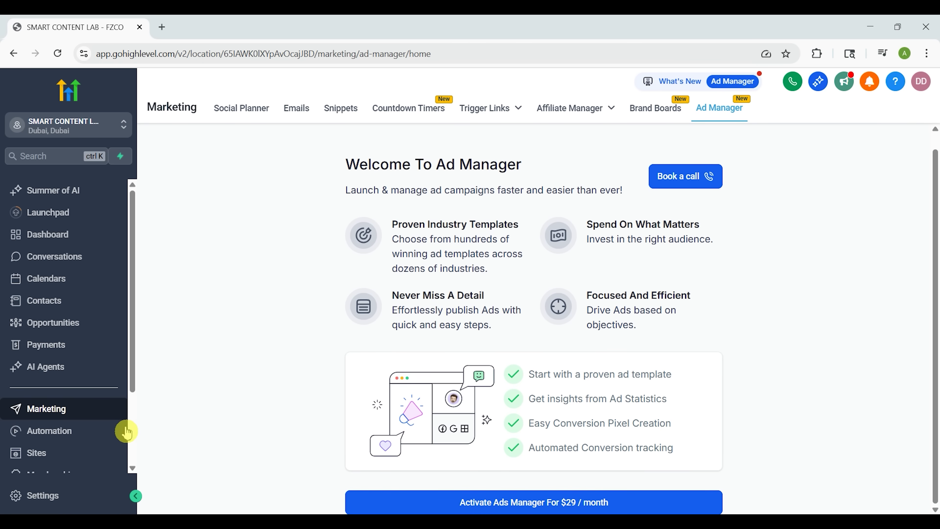
click(112, 431)
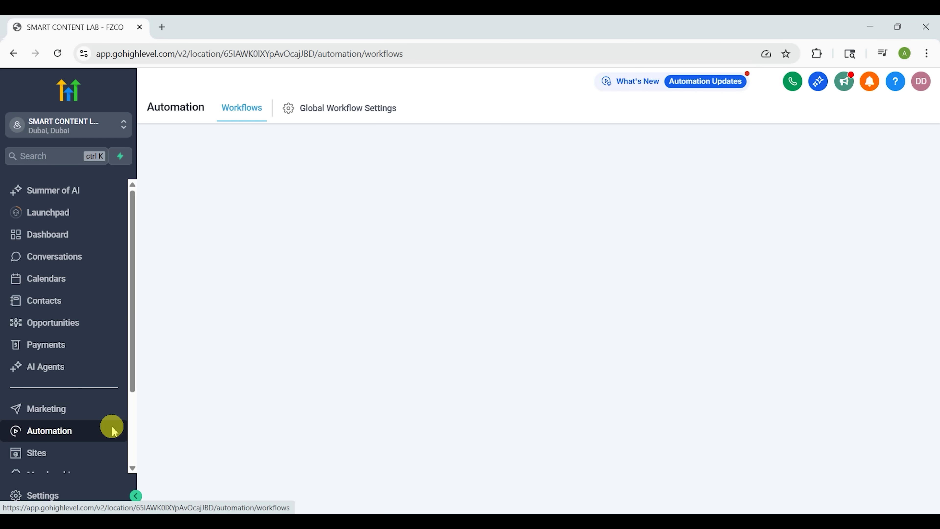
Reload the Workflows list, scroll through it, and open the Create Workflow options.
click(114, 431)
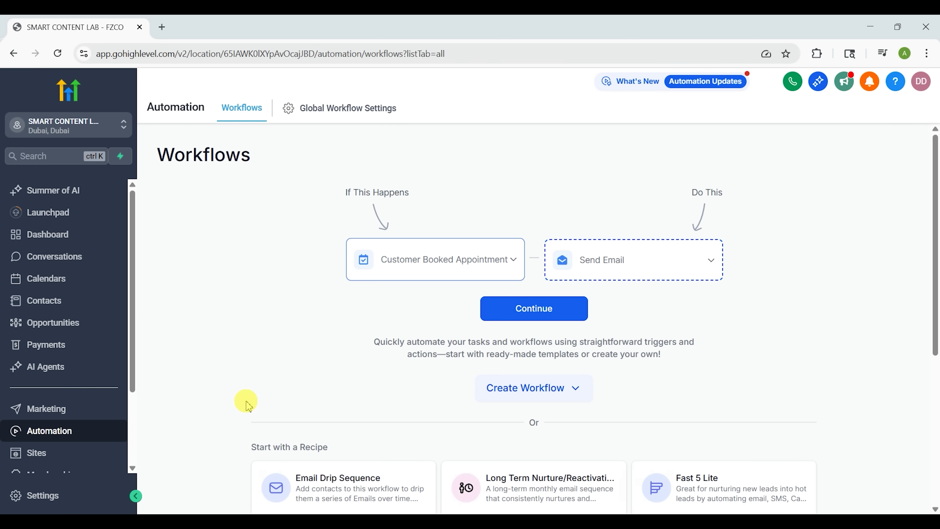
scroll(249, 406, down, 2)
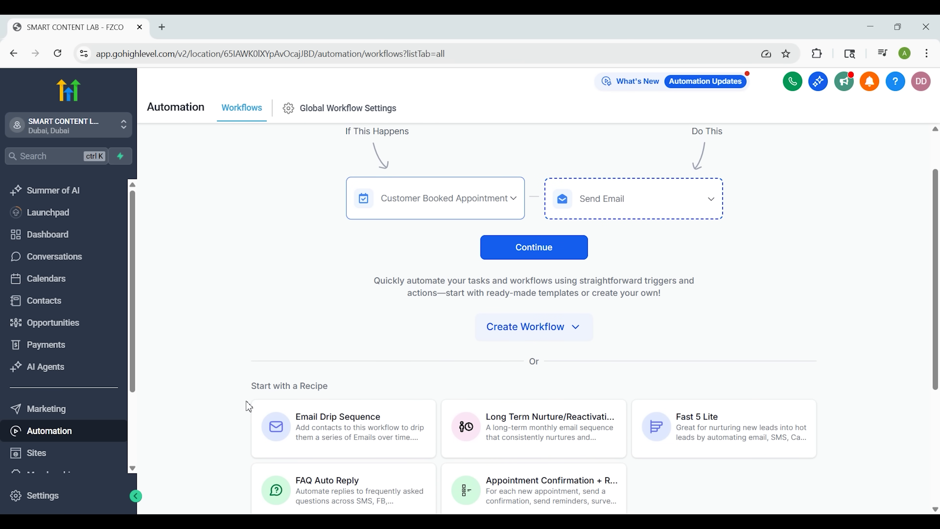
scroll(249, 406, down, 4)
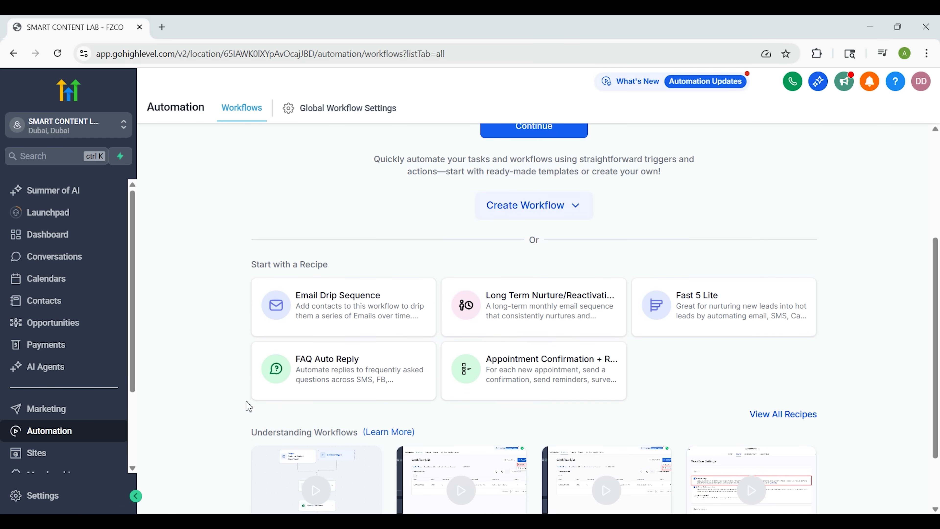
scroll(249, 406, down, 3)
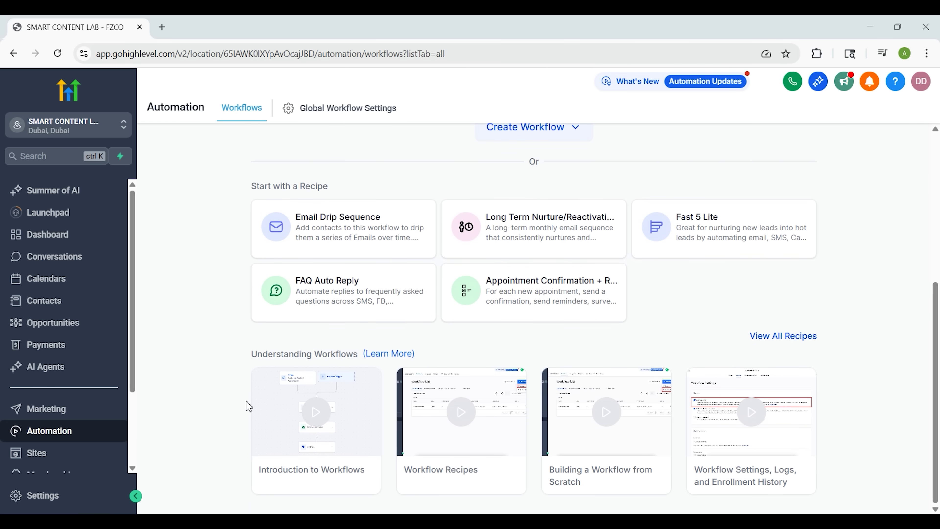
scroll(248, 406, up, 4)
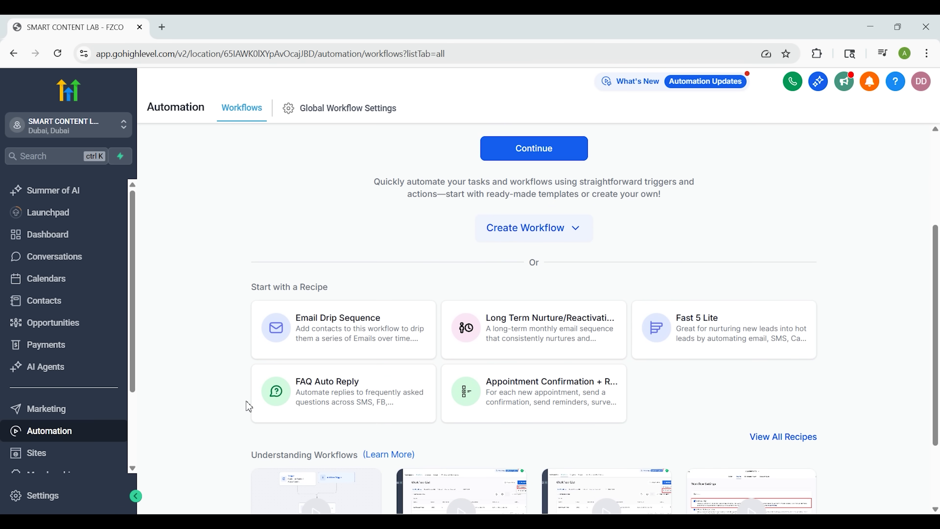
scroll(249, 406, up, 4)
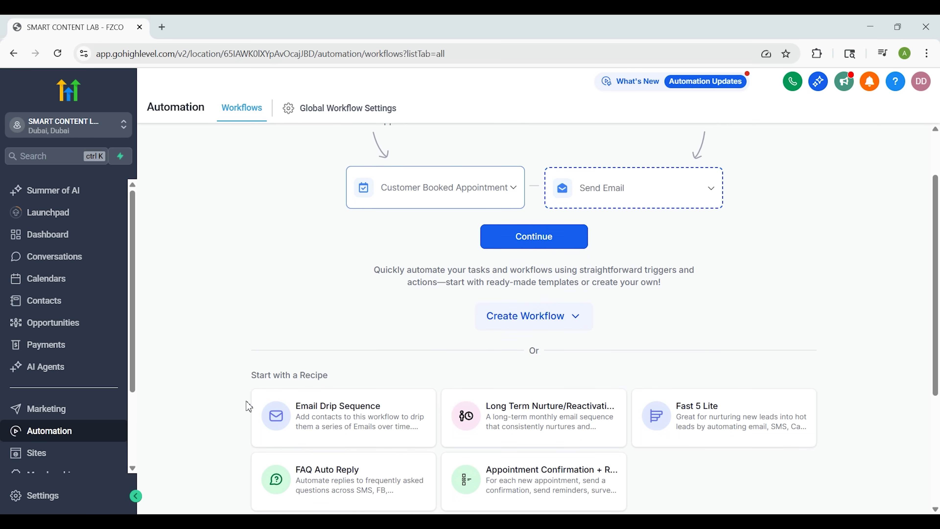
scroll(249, 406, up, 1)
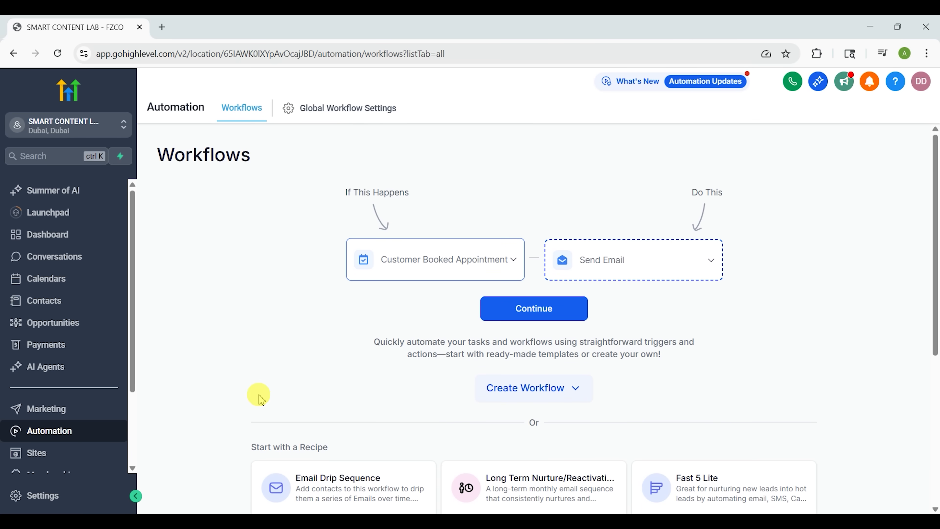
click(572, 401)
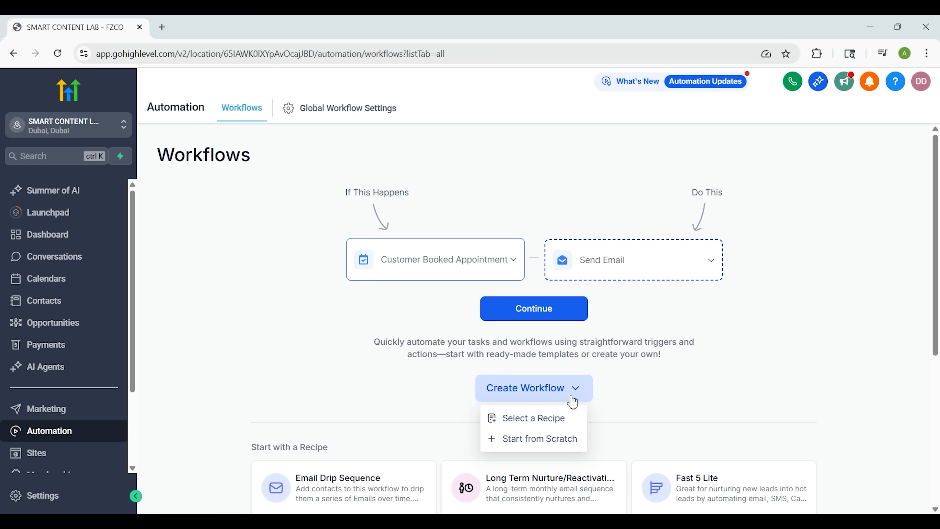
Create the Customer Booked Appointment to Send Email workflow and pan to its trigger and Email step.
click(544, 314)
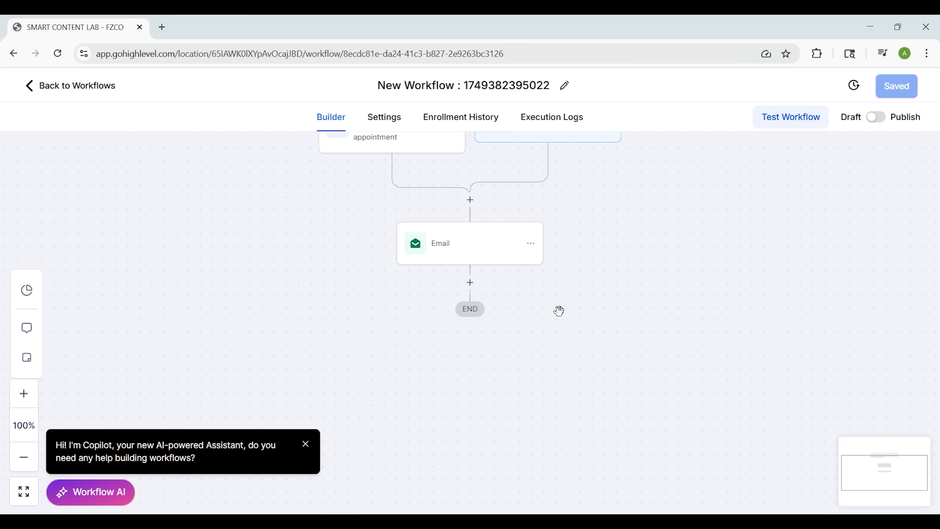
drag(559, 314, 561, 415)
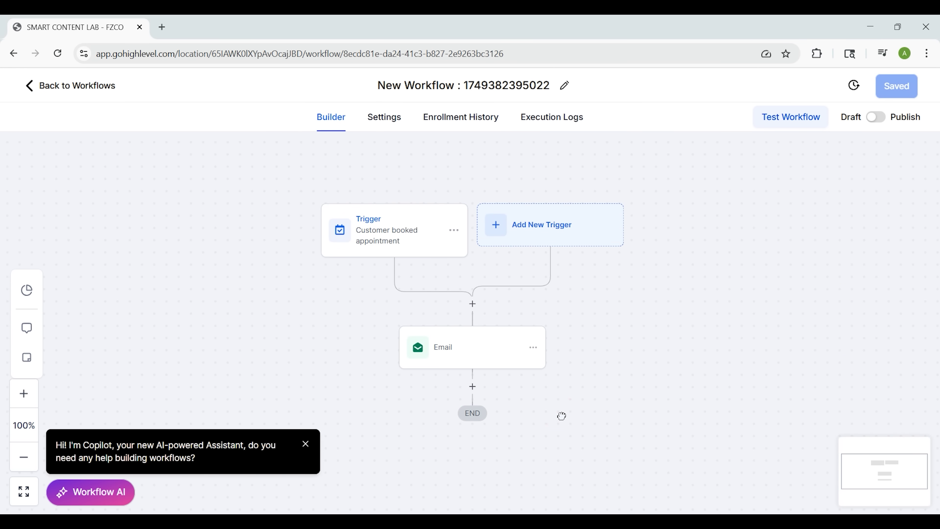
drag(571, 423, 570, 359)
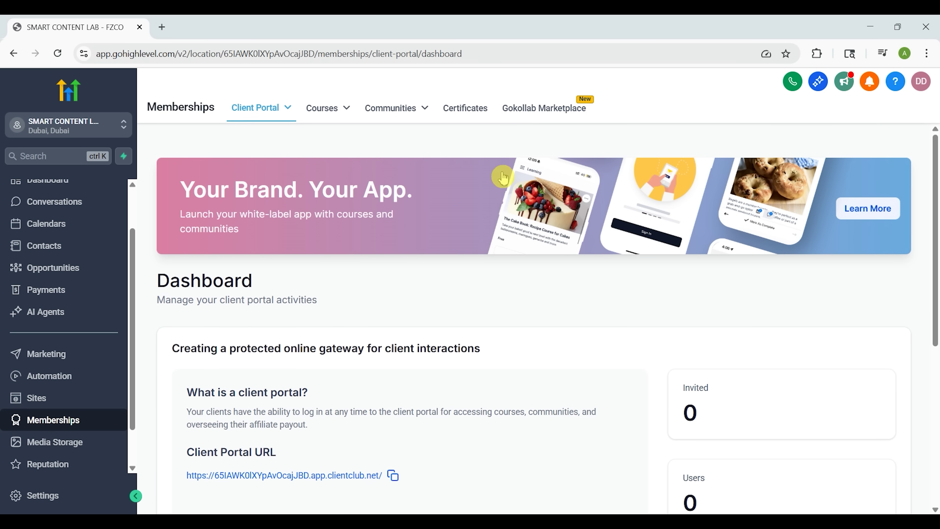
Scroll the Client Portal dashboard down to the Actions card and back to the top.
scroll(518, 337, down, 2)
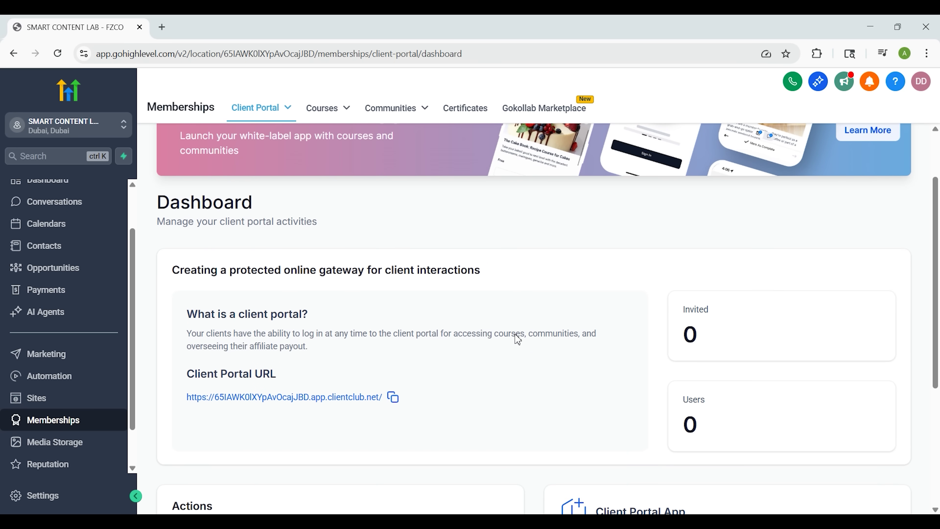
scroll(517, 335, down, 3)
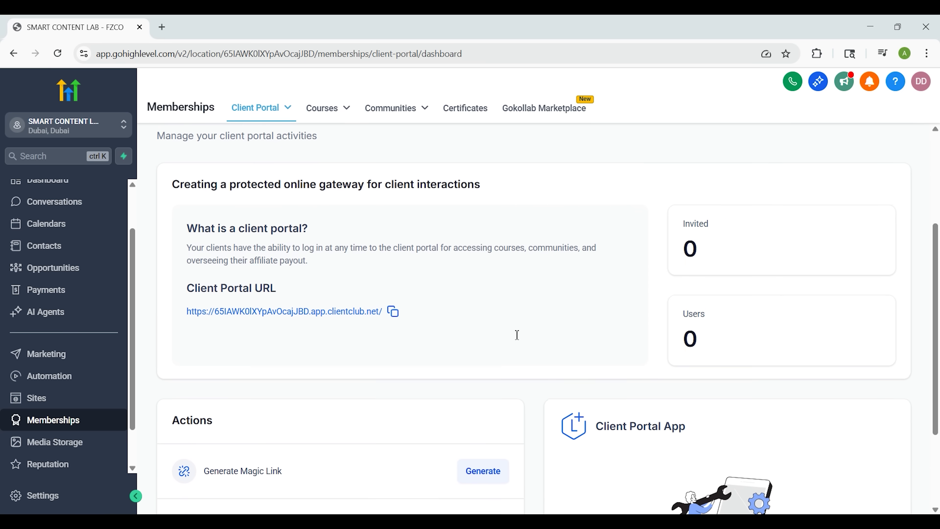
scroll(518, 338, down, 2)
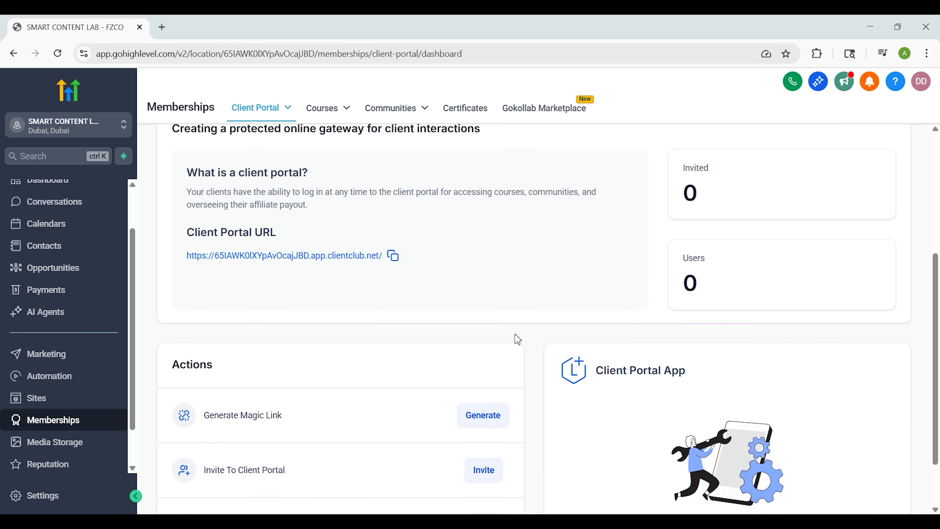
scroll(517, 338, down, 2)
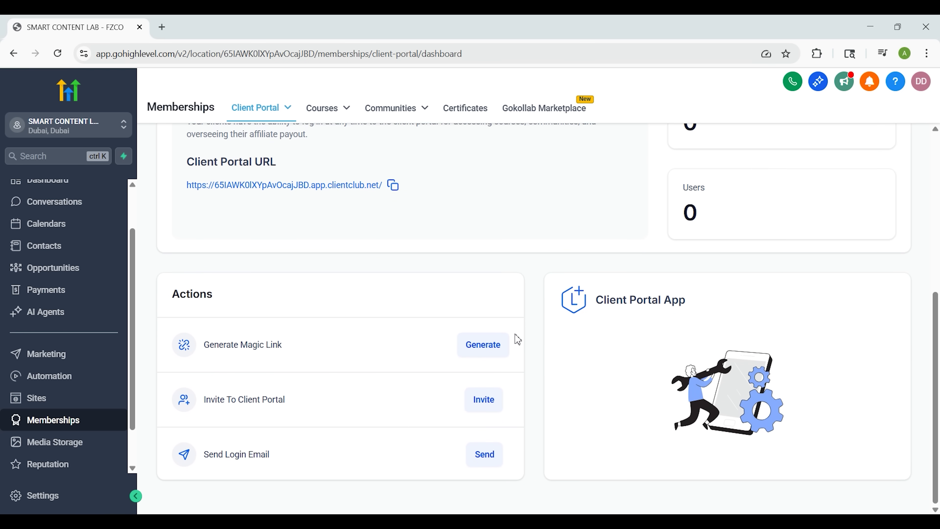
scroll(539, 240, up, 4)
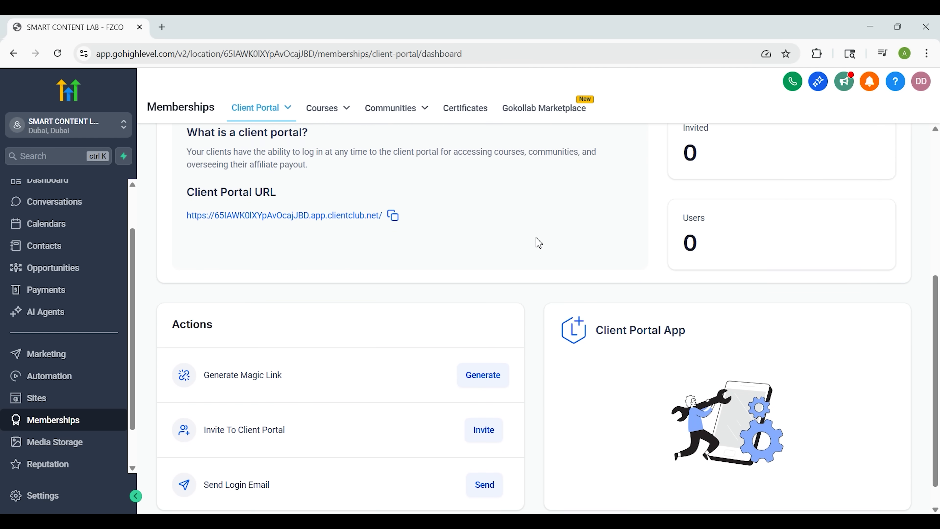
scroll(538, 238, up, 4)
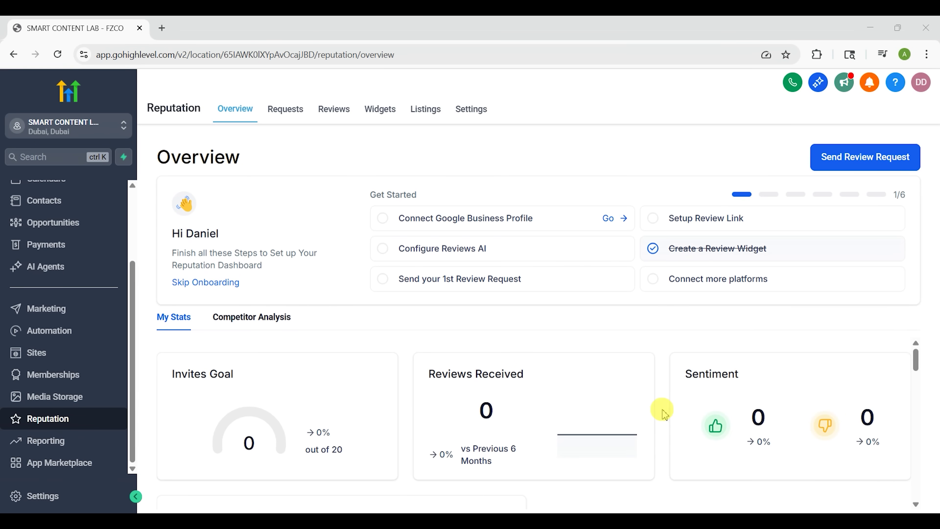
Review the Reputation My Stats panel's rating, trends and latest reviews, then go to App Marketplace.
scroll(664, 432, down, 3)
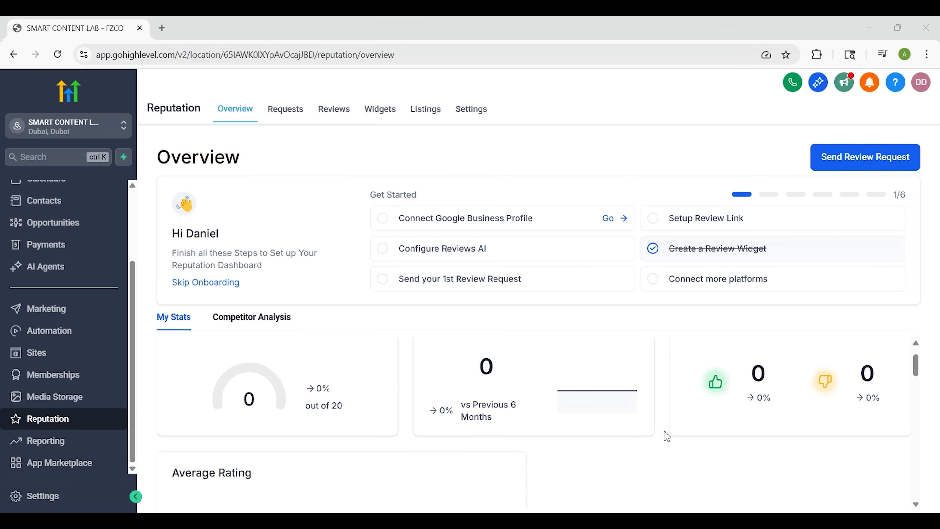
scroll(667, 437, down, 5)
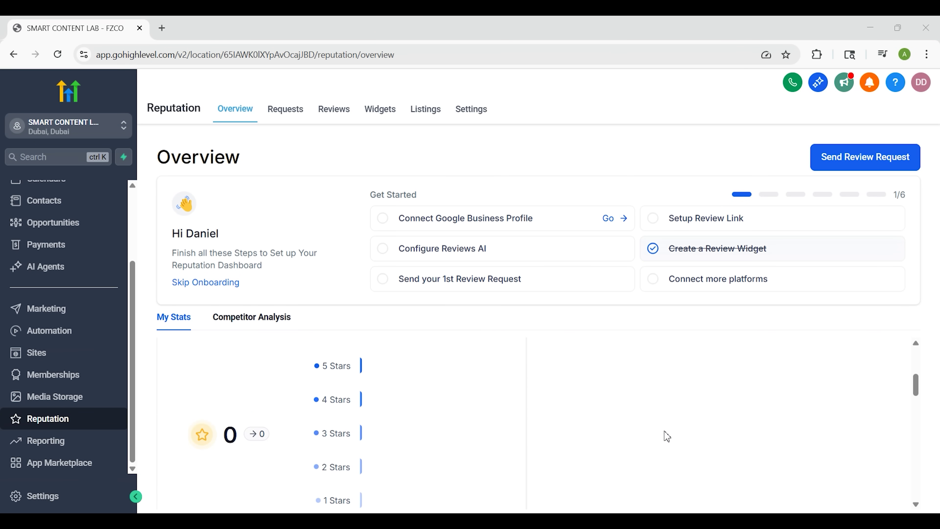
scroll(666, 436, down, 4)
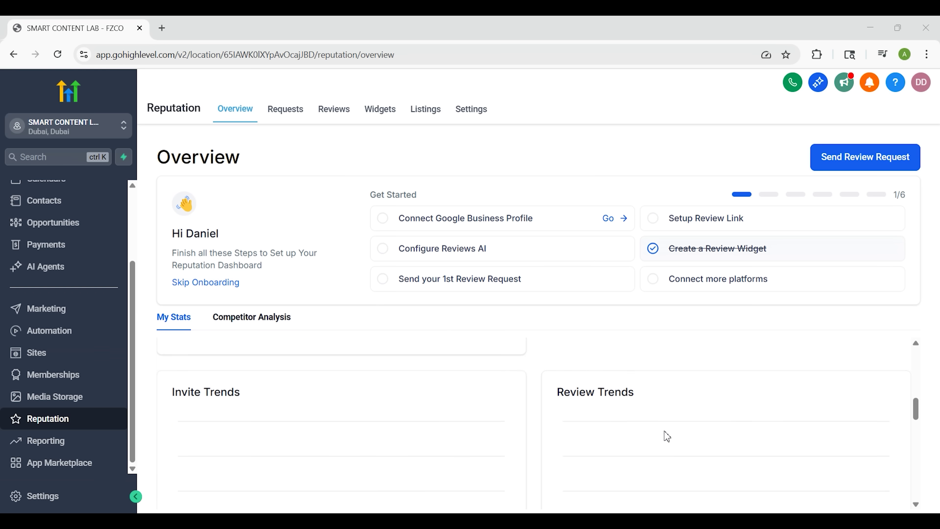
scroll(667, 436, down, 8)
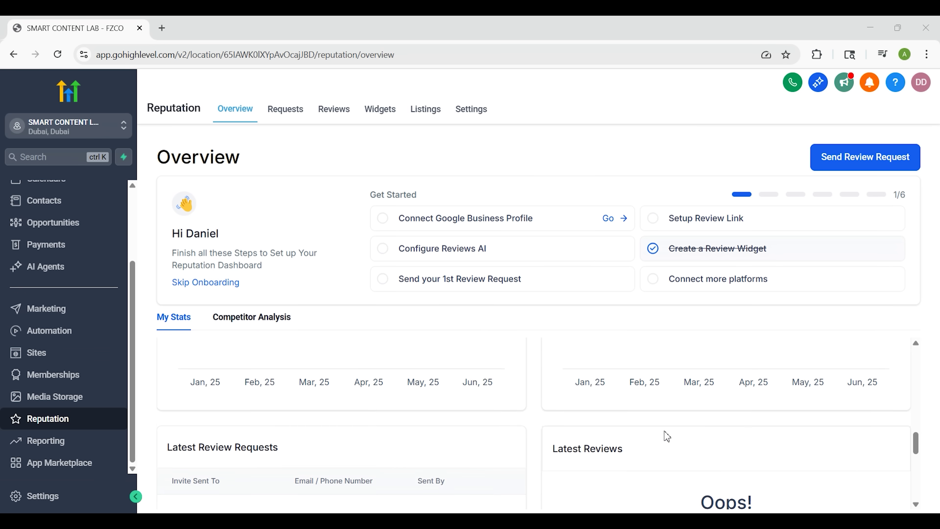
scroll(667, 436, down, 4)
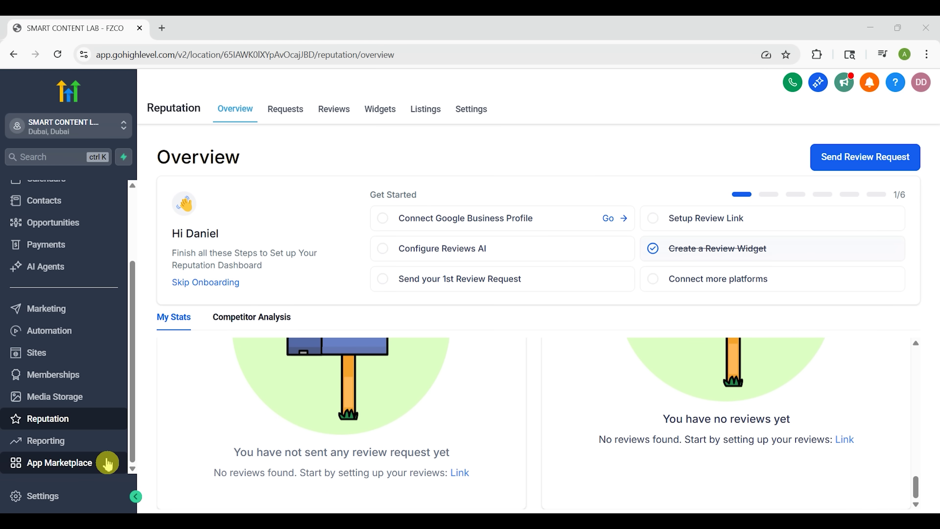
click(107, 464)
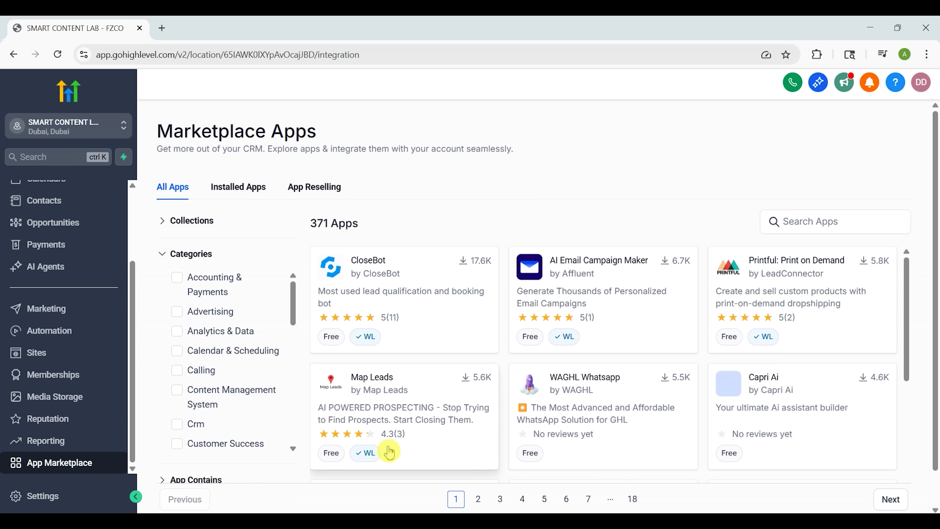
Browse the 371-app All Apps grid, including Zapier By Curated Apps, Razorpay and WhatsApp / AppLevel.
scroll(389, 451, down, 1)
scroll(388, 450, down, 4)
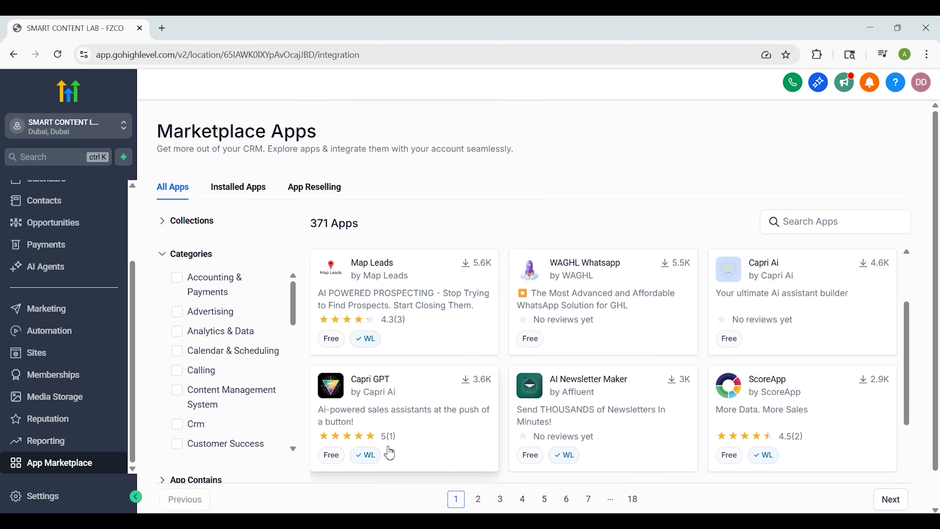
scroll(388, 451, down, 5)
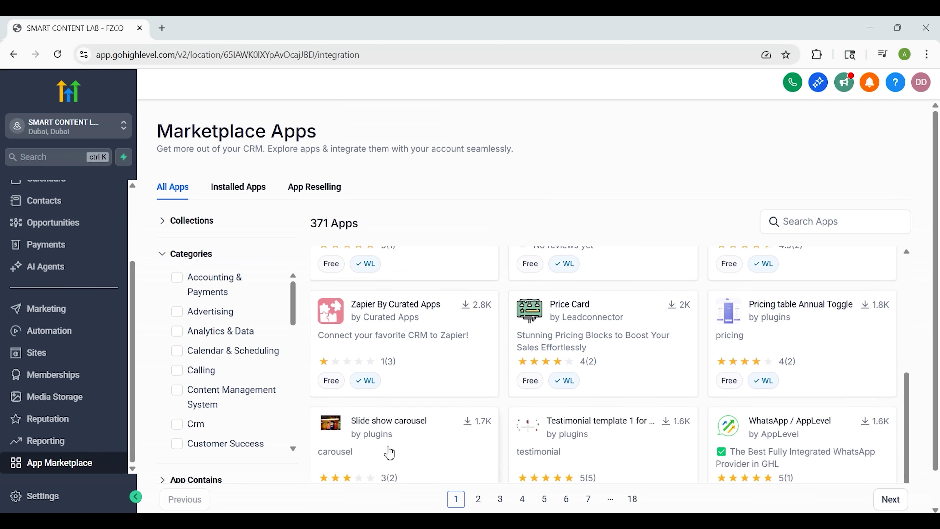
scroll(389, 452, down, 3)
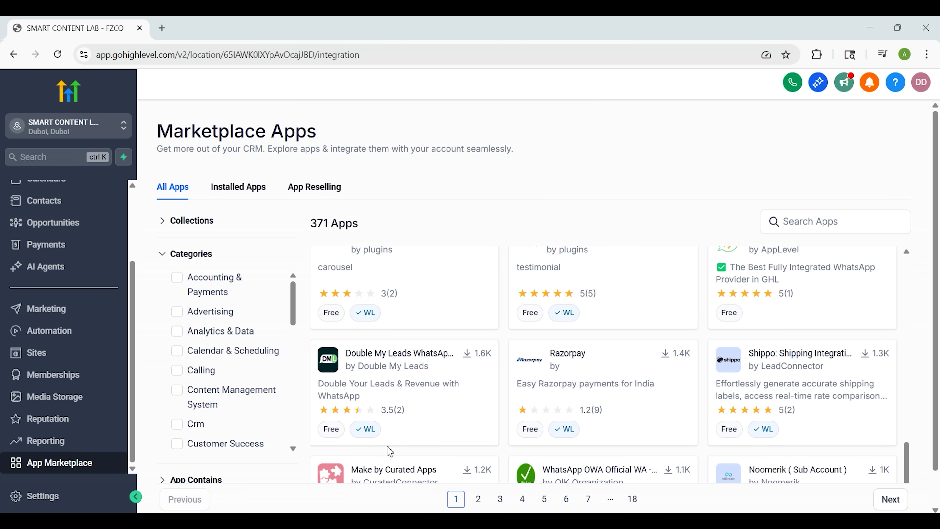
scroll(390, 451, up, 2)
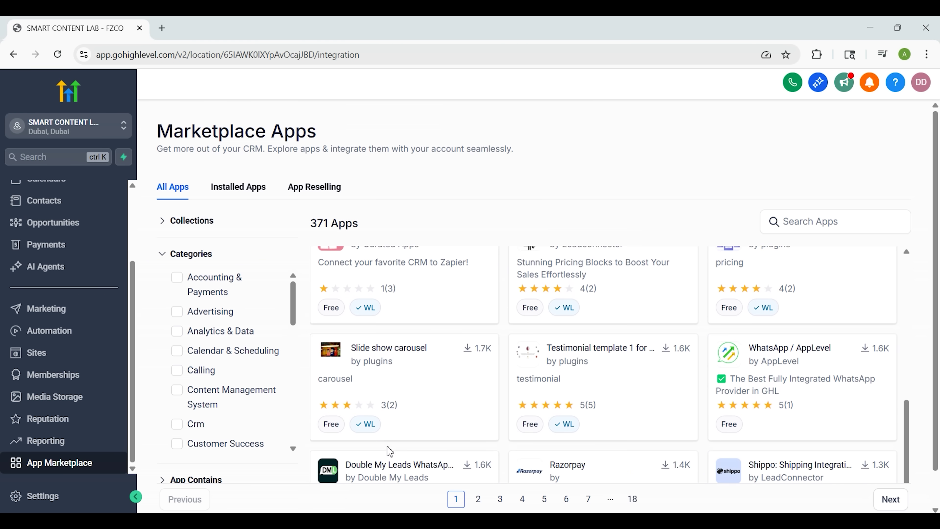